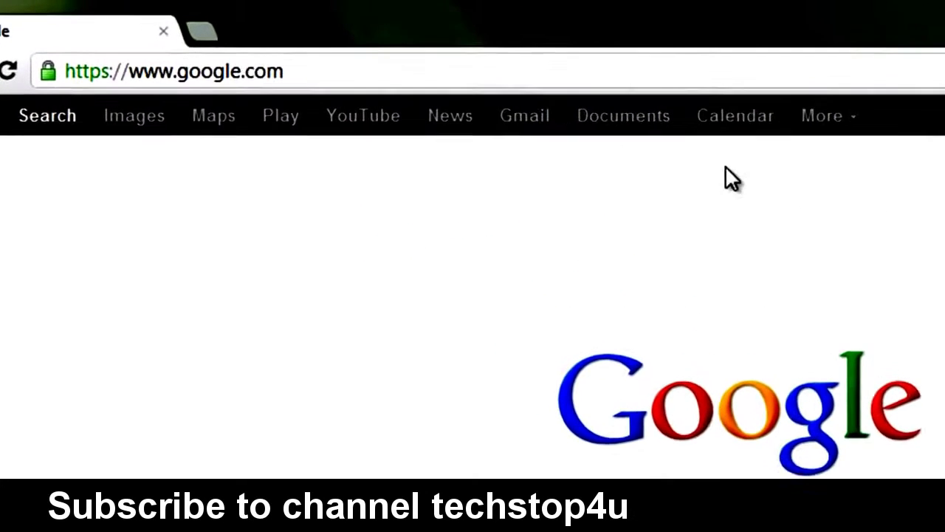
Step: Open Google Documents and create a new spreadsheet named "My First Bar Graph"
left_click(609, 120)
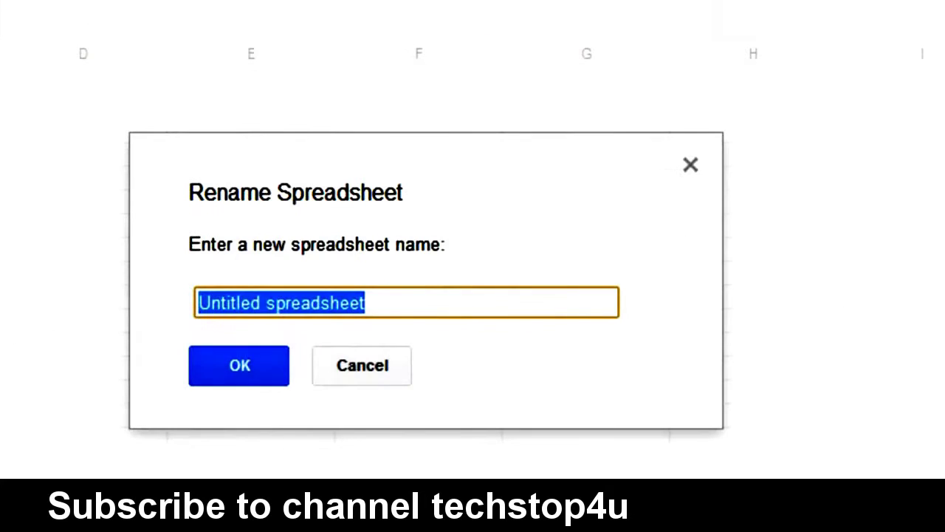
type("My First Bar Graph")
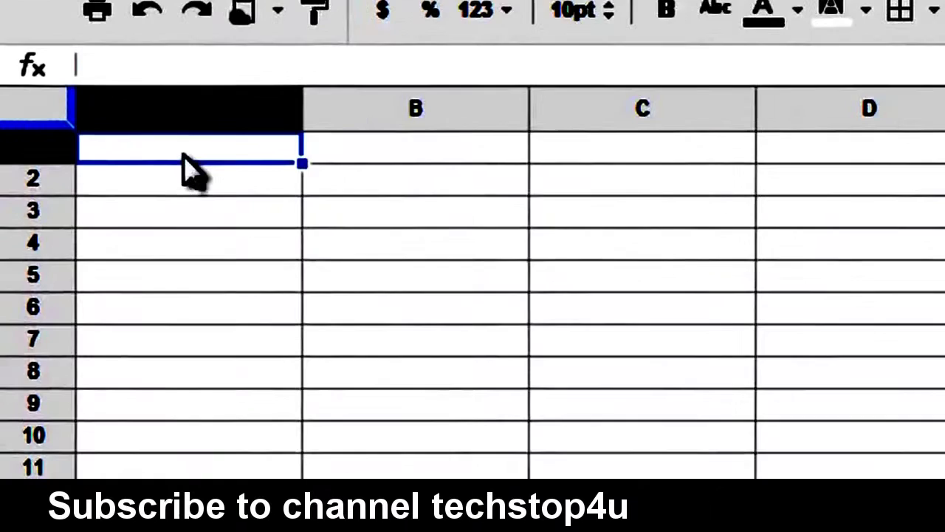
Step: Enter the column headers Reebok, Adidas, Nike and Generic in cells A1 to D1
type("ree")
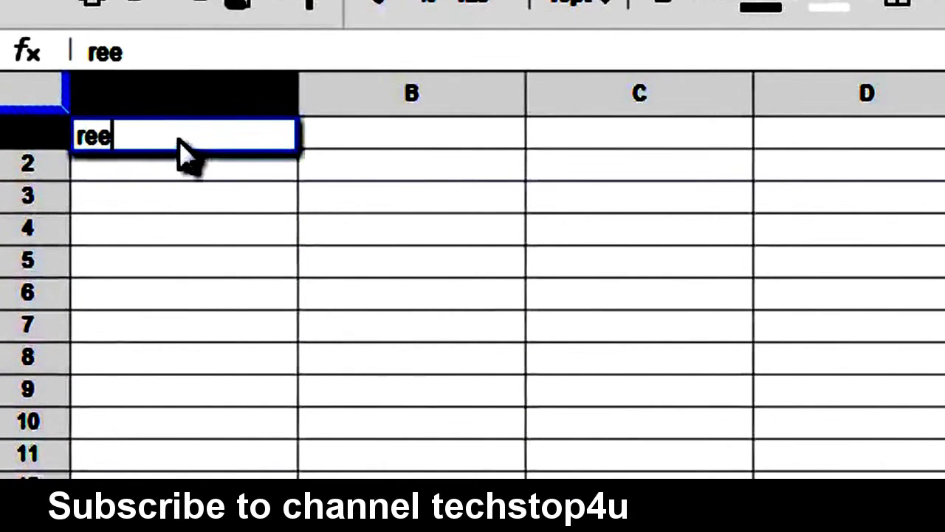
key("BackSpace")
key("BackSpace")
key("BackSpace")
type("Reebok")
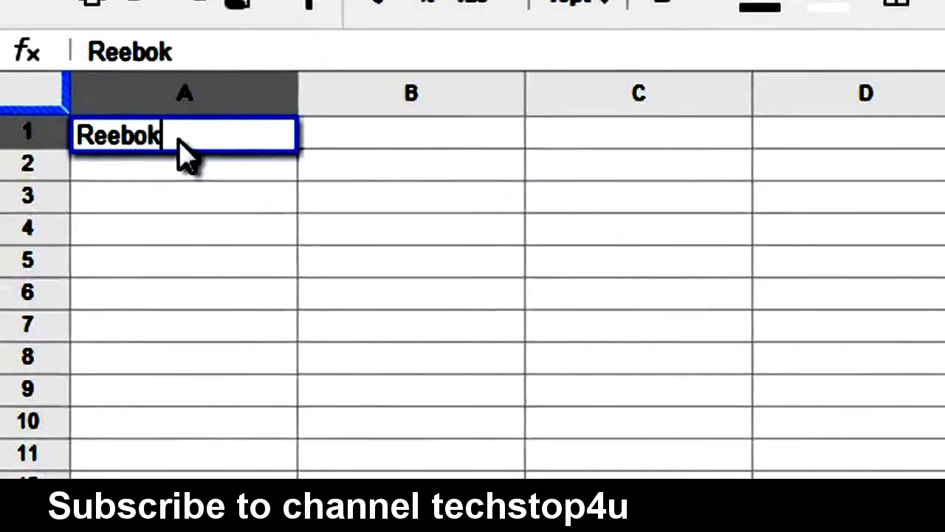
key("Tab")
type("Adidas")
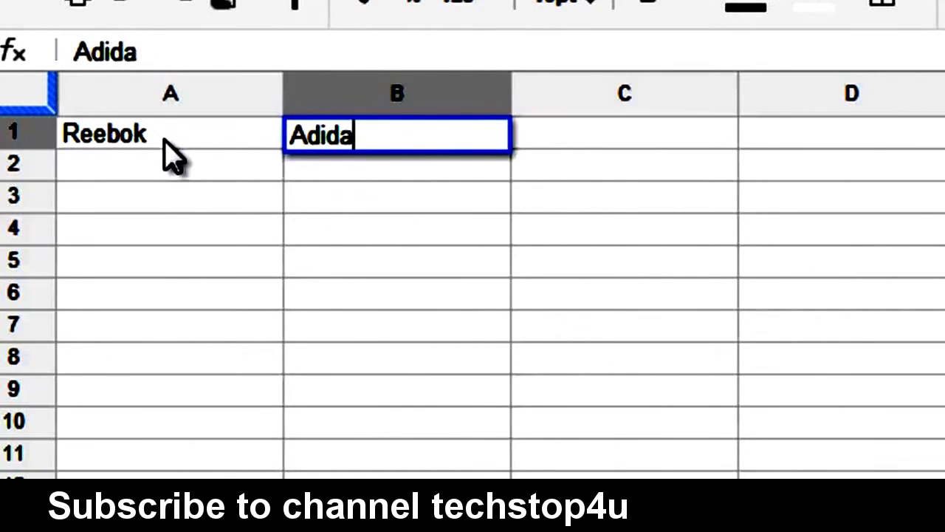
key("Tab")
type("Nike")
key("Tab")
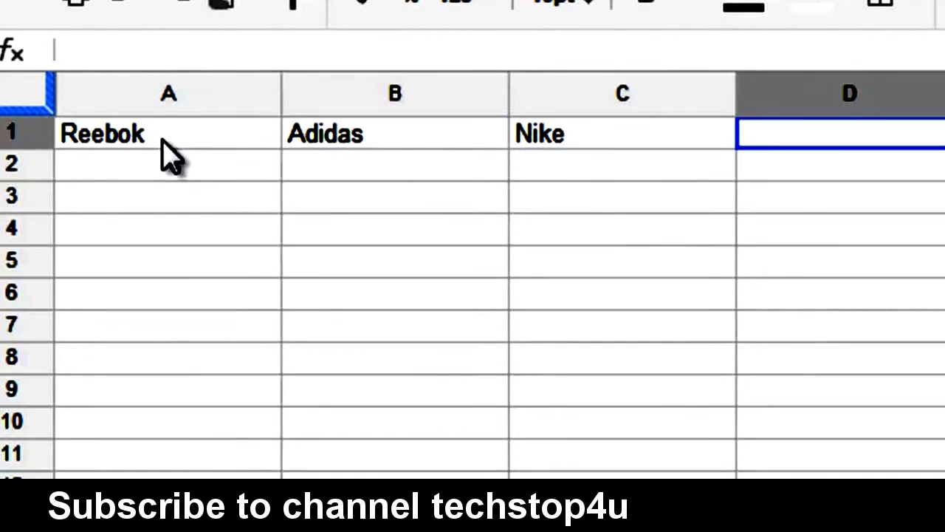
type("Generic")
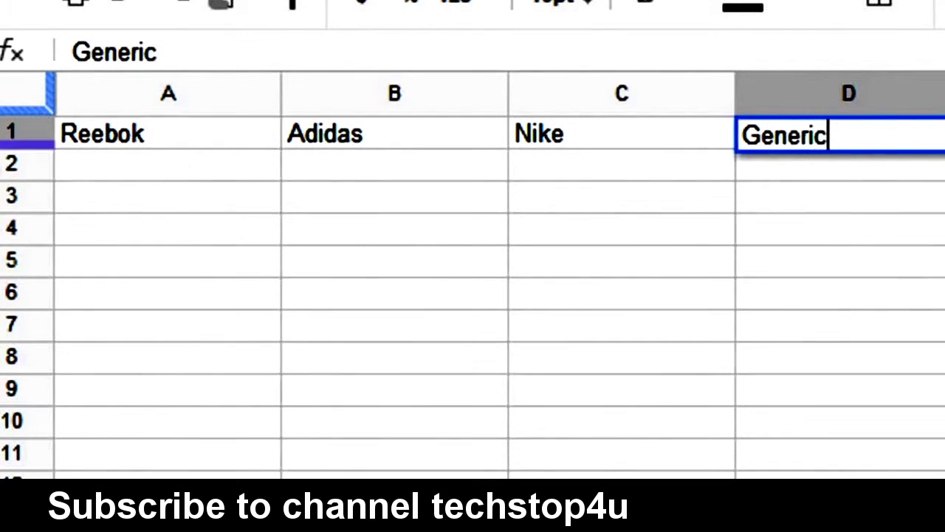
Step: Enter the values 24, 26, 22 and 25 in cells A2 to D2 beneath the shoe brands
left_click(141, 156)
left_click(114, 171)
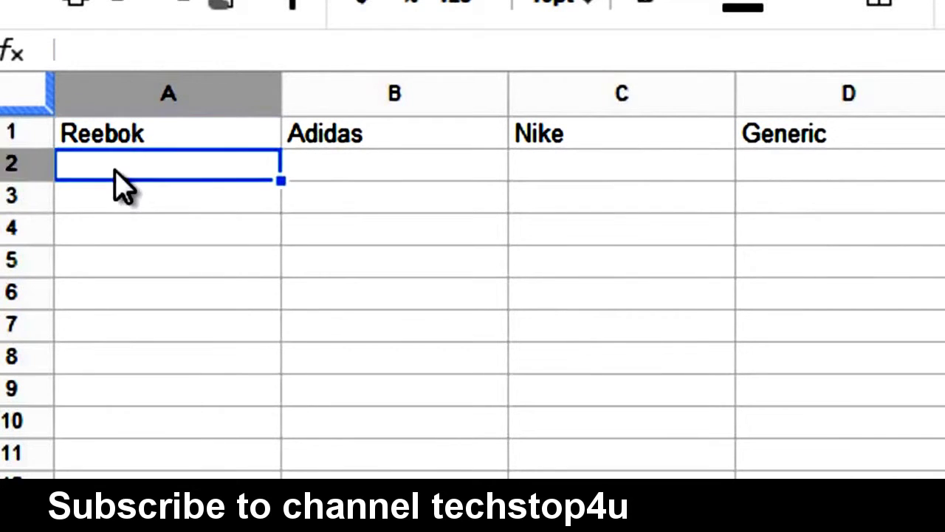
type("24")
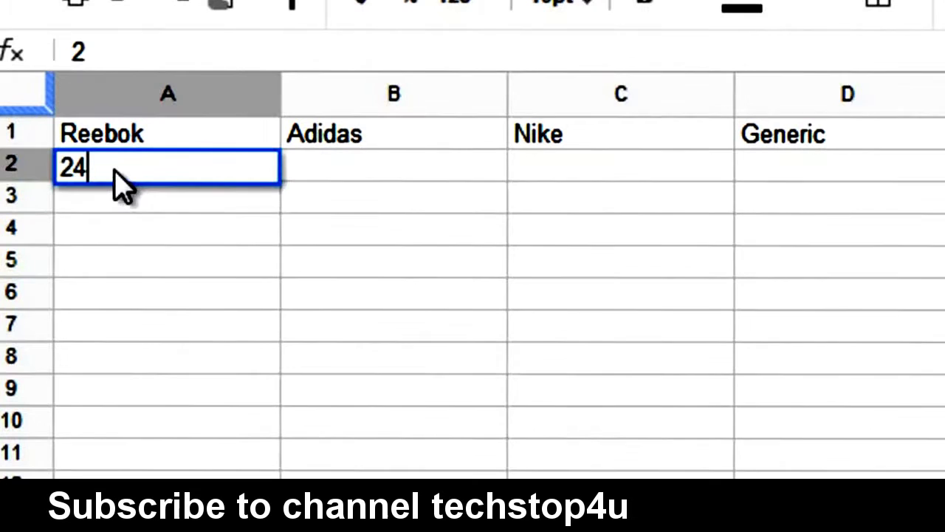
left_click(450, 171)
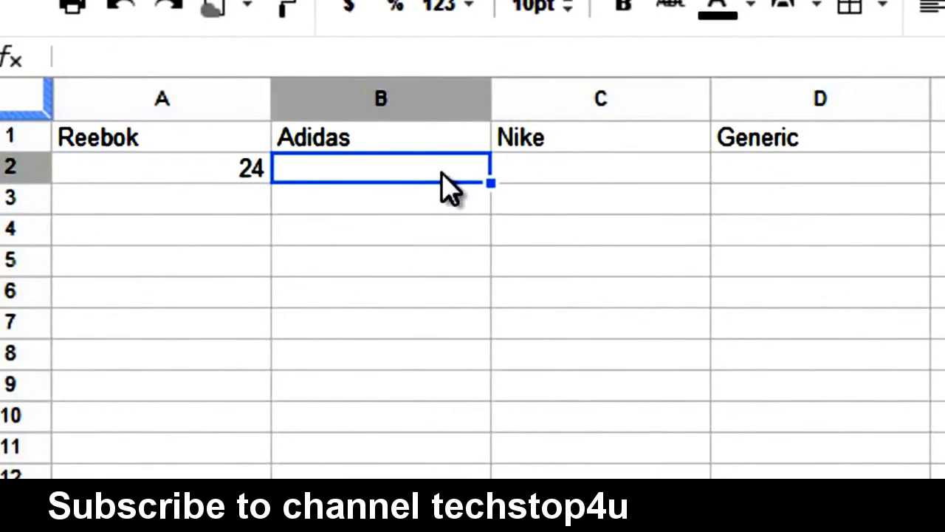
type("26")
left_click(600, 178)
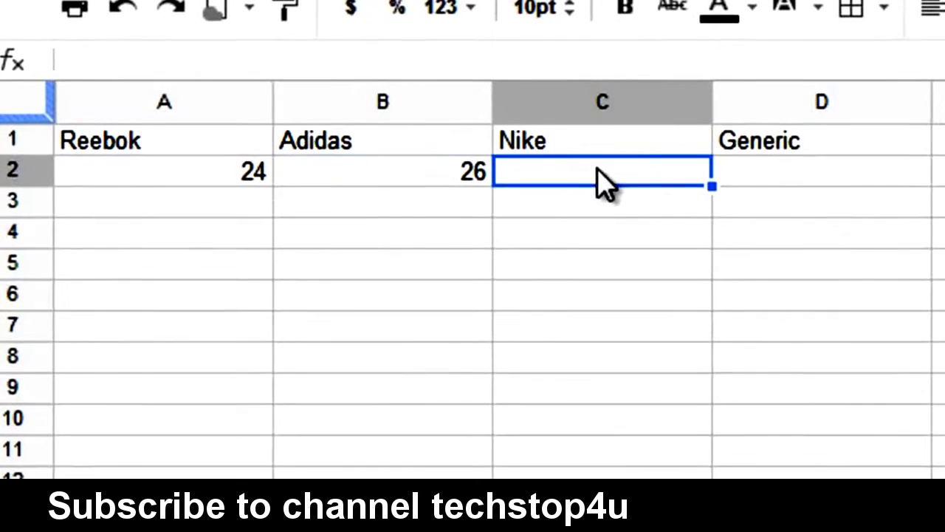
type("222")
key("BackSpace")
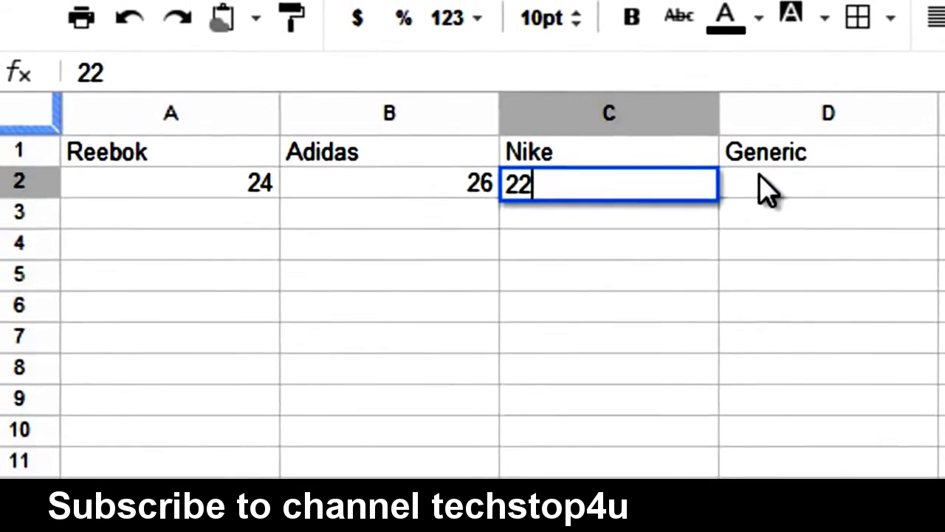
left_click(761, 181)
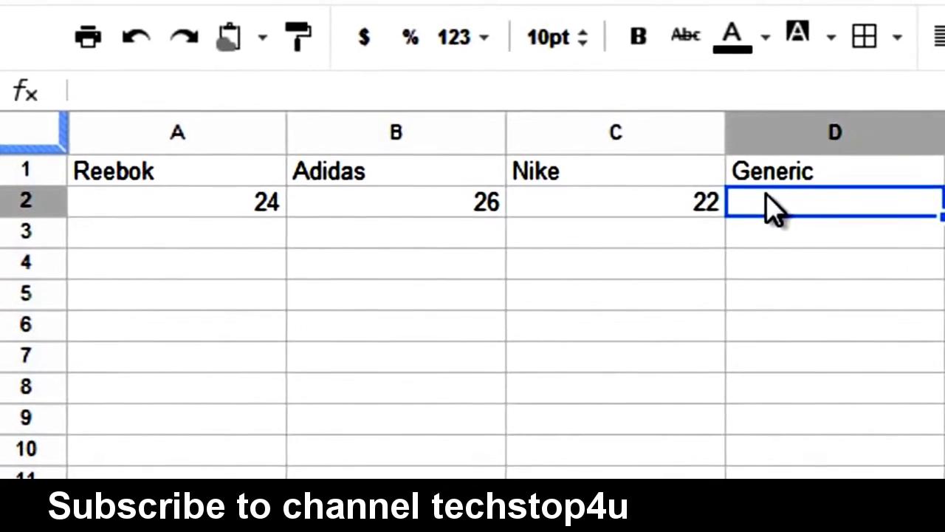
type("25")
left_click(798, 387)
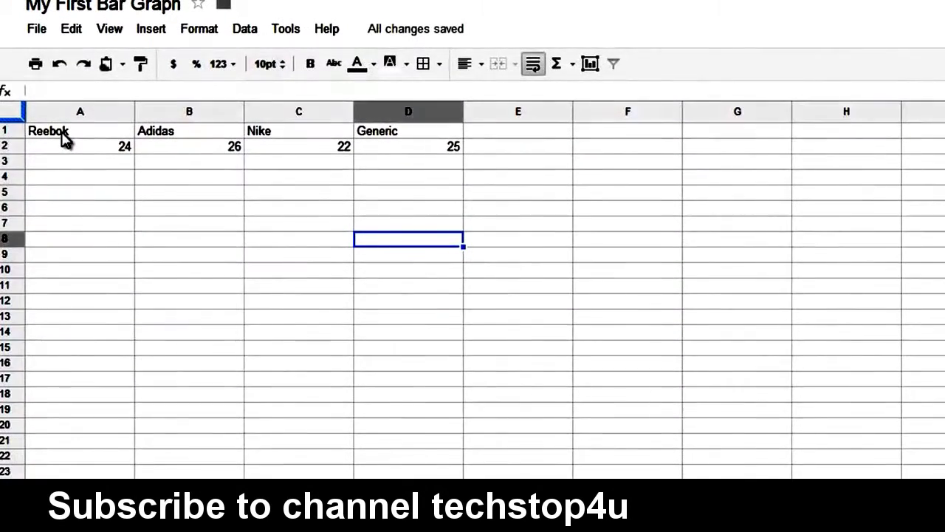
Step: Insert a chart based on the data range A1:D2
left_click_drag(62, 136, 386, 154)
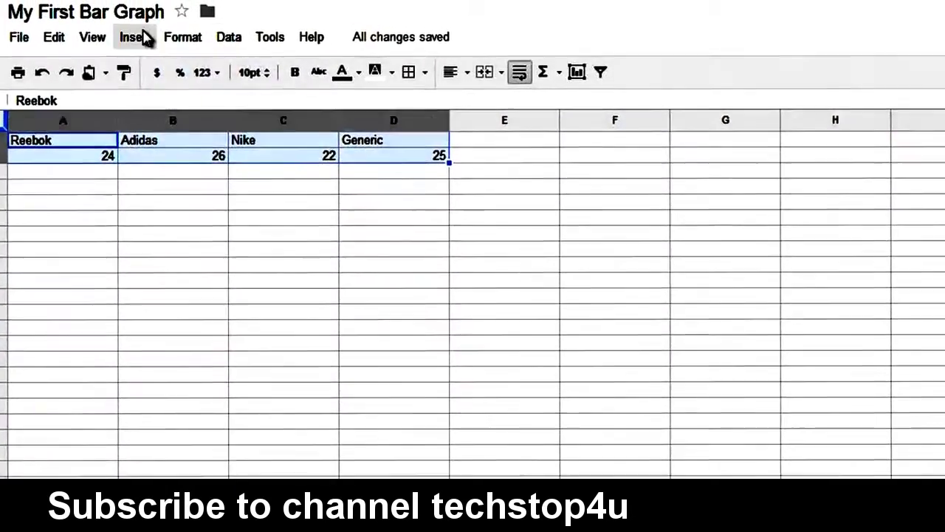
left_click(151, 29)
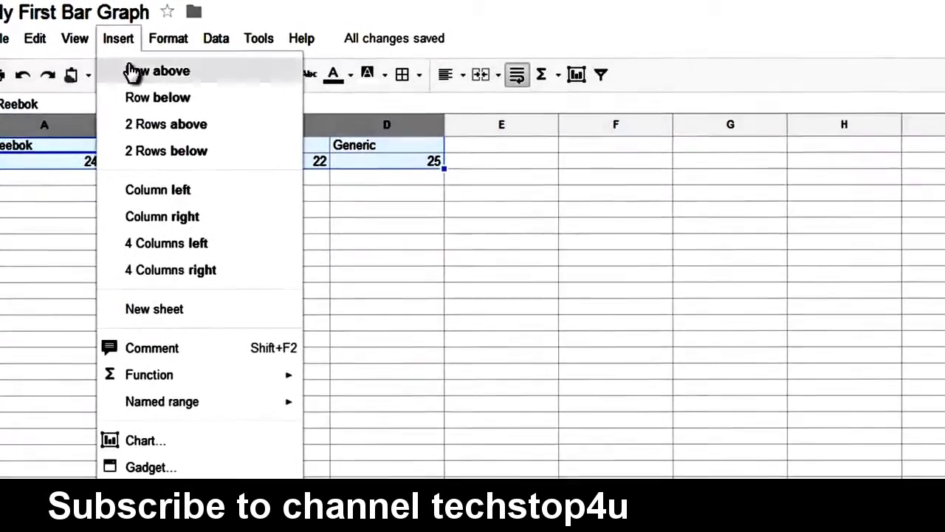
left_click(145, 440)
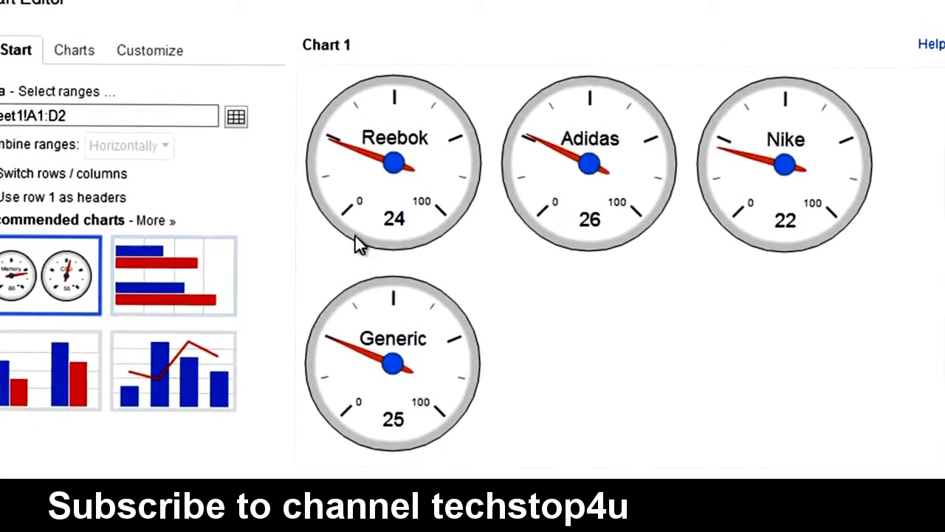
Step: Compare the column chart and the horizontal bar chart, and choose the column chart as the chart type
left_click(74, 373)
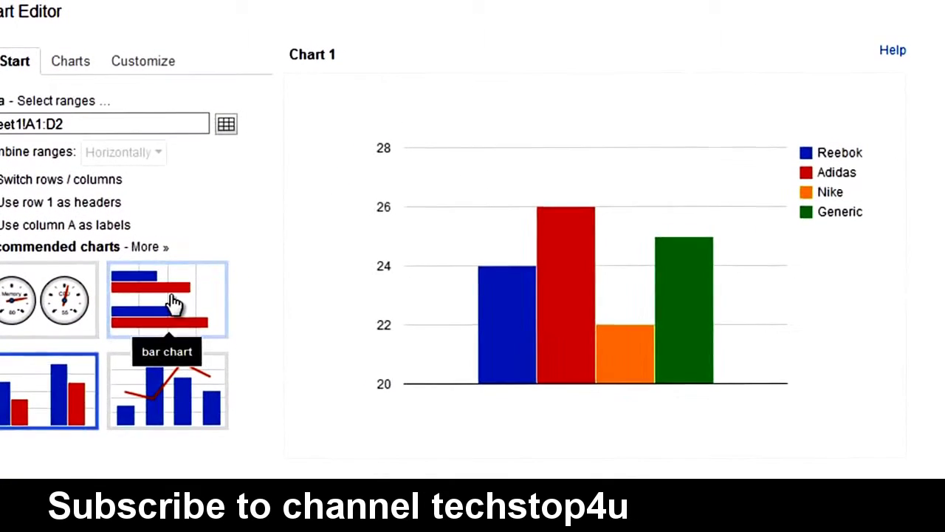
left_click(172, 301)
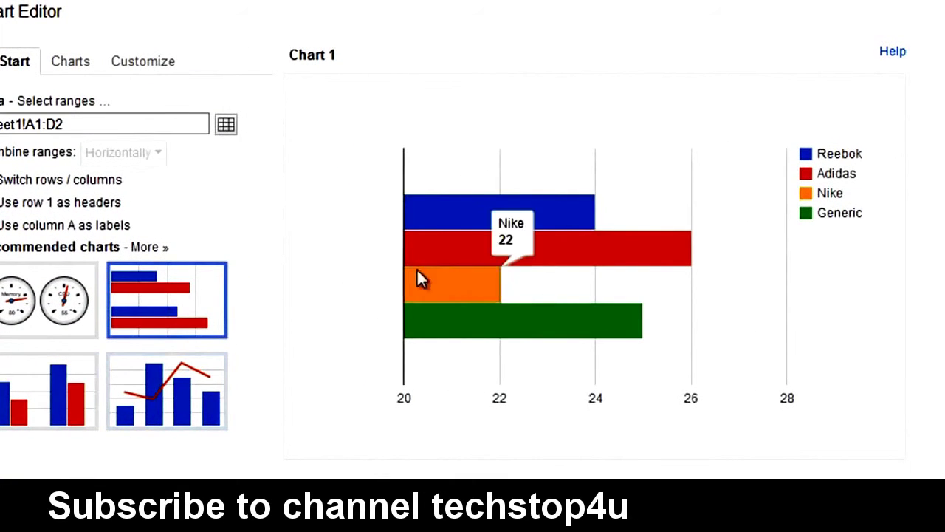
mouse_move(429, 283)
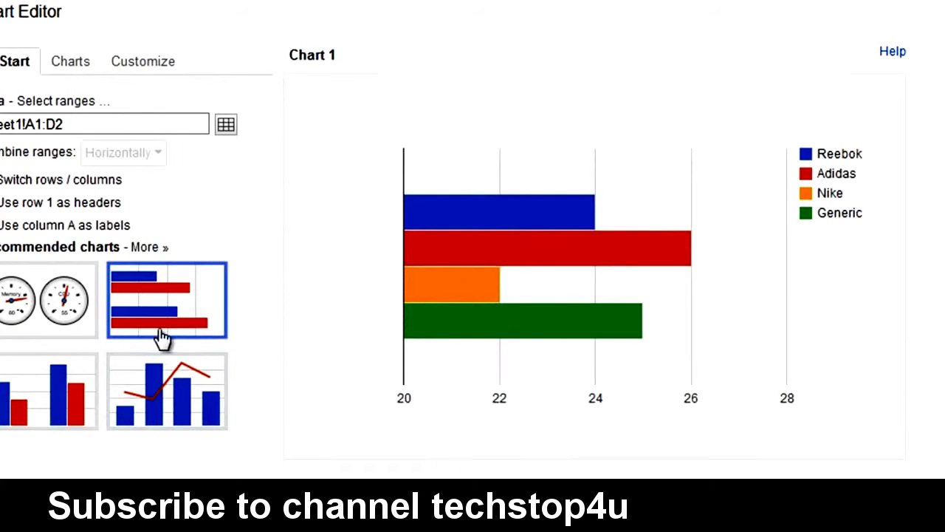
left_click(37, 403)
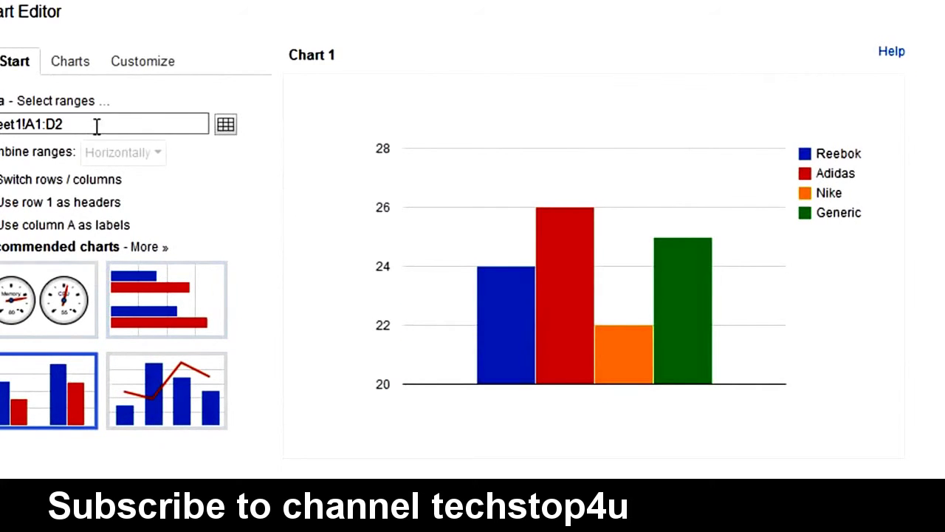
Step: Set the chart title to "Runners' Times With Shoes"
left_click(156, 67)
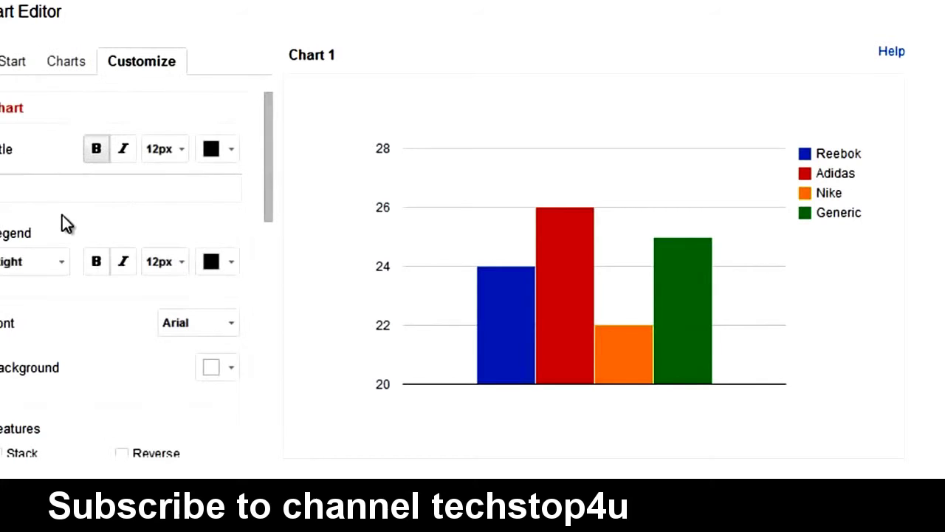
left_click(63, 193)
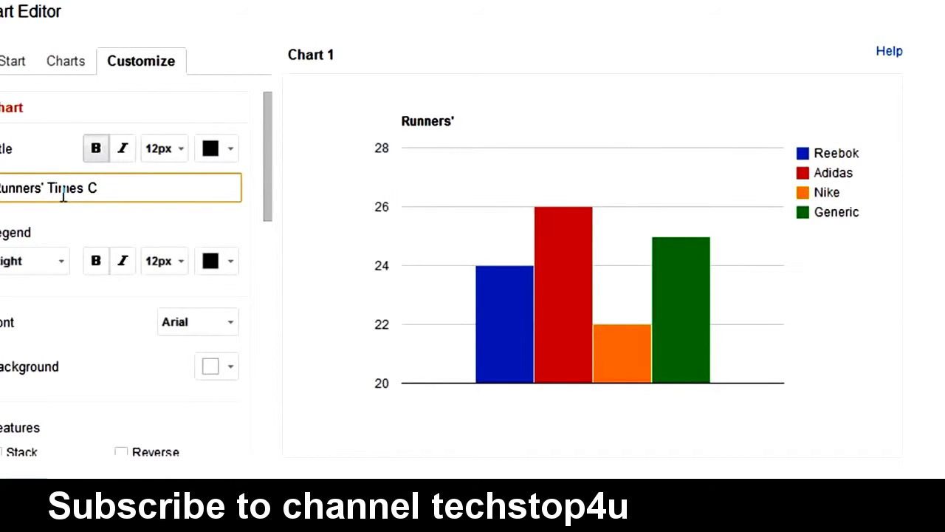
key("BackSpace")
key("BackSpace")
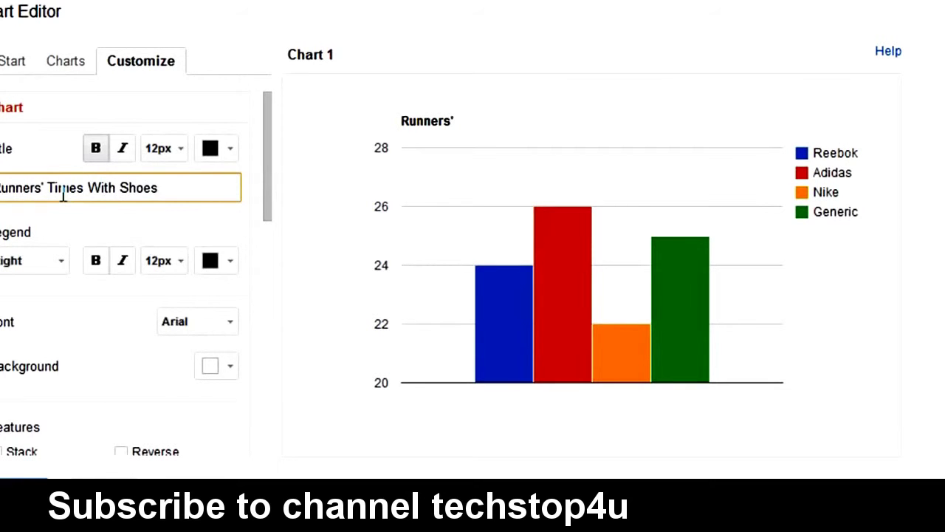
left_click(127, 211)
Step: Set the horizontal axis title to "Type of Shoes"
scroll(127, 211, "down", 2)
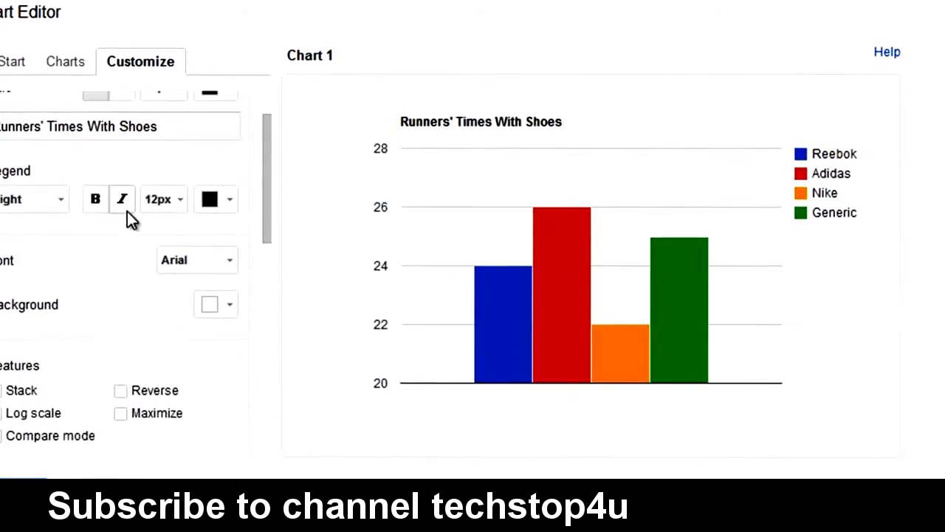
scroll(61, 266, "down", 3)
scroll(59, 325, "down", 3)
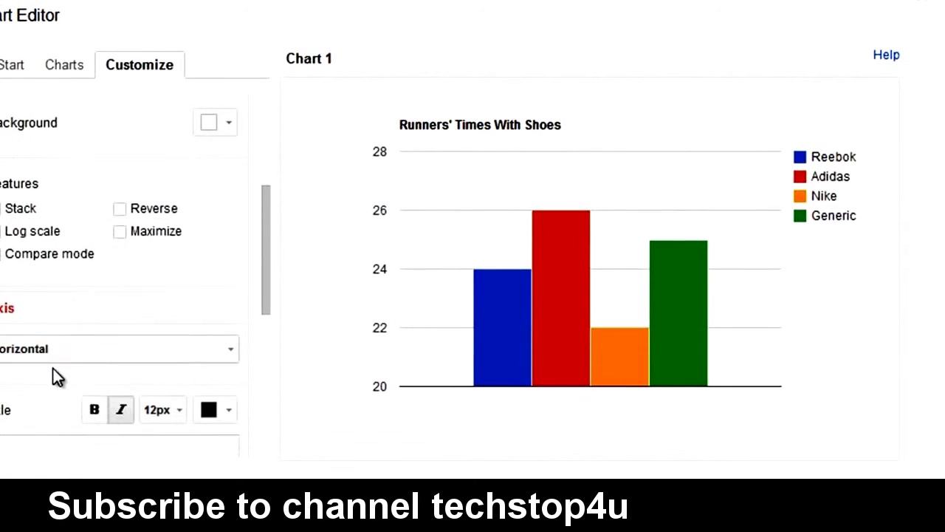
scroll(30, 354, "down", 1)
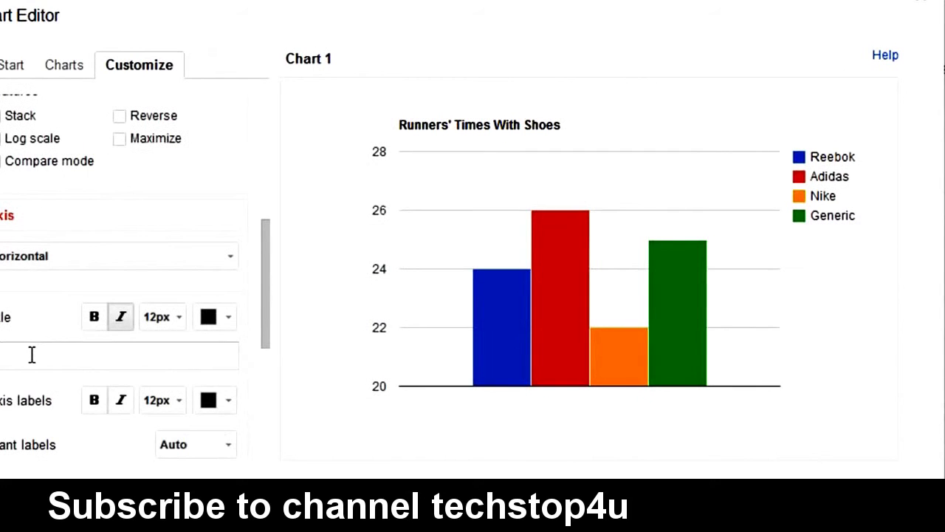
left_click(32, 356)
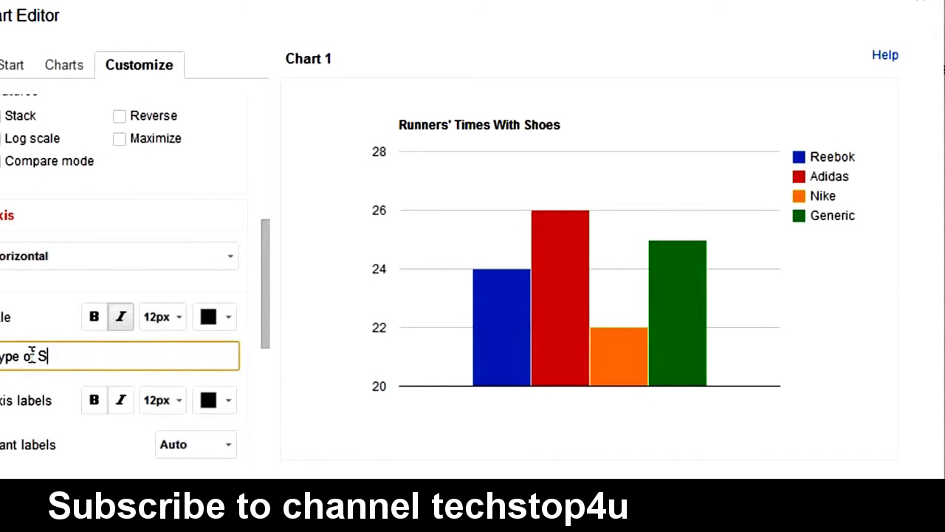
Step: Set the left vertical axis title to "Minutes To Complete Race"
left_click(74, 258)
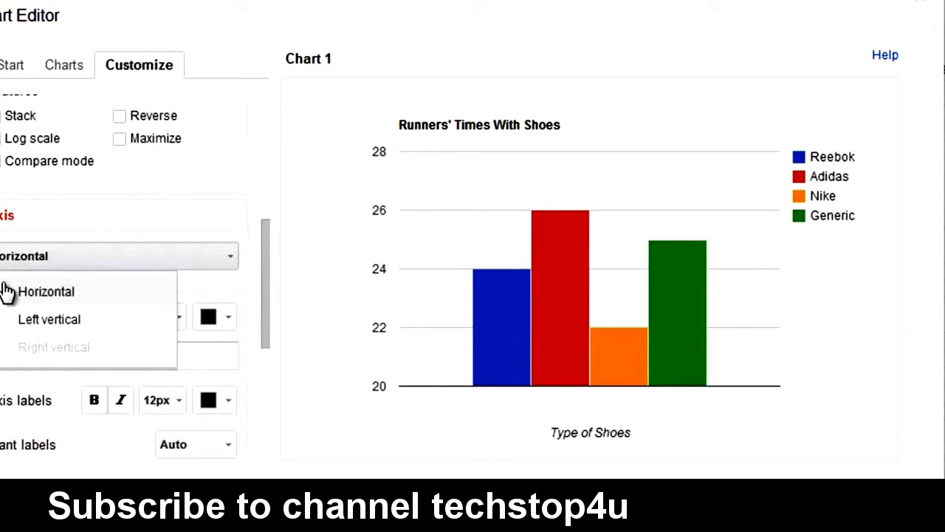
left_click(34, 317)
left_click(89, 364)
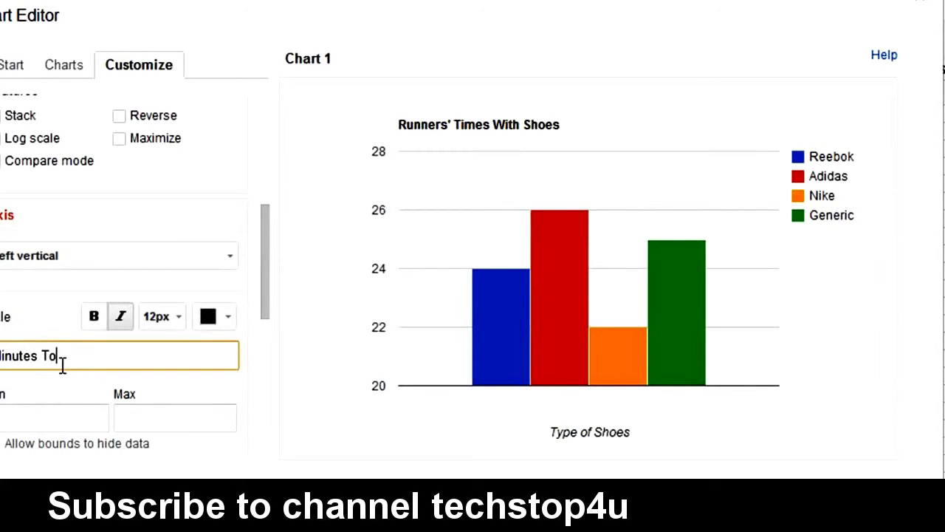
type("Race")
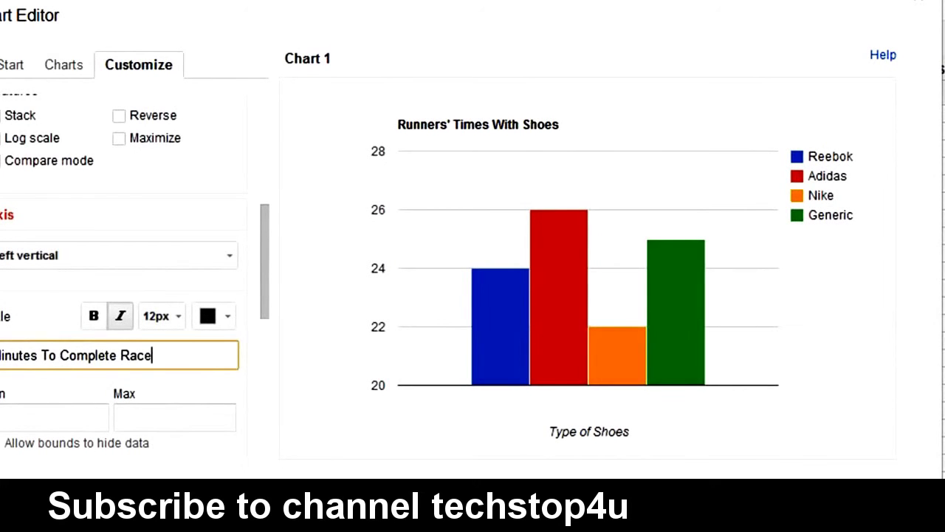
Step: Set the left vertical axis bounds to a minimum of 0 and a maximum of 50
scroll(33, 365, "down", 1)
left_click(95, 382)
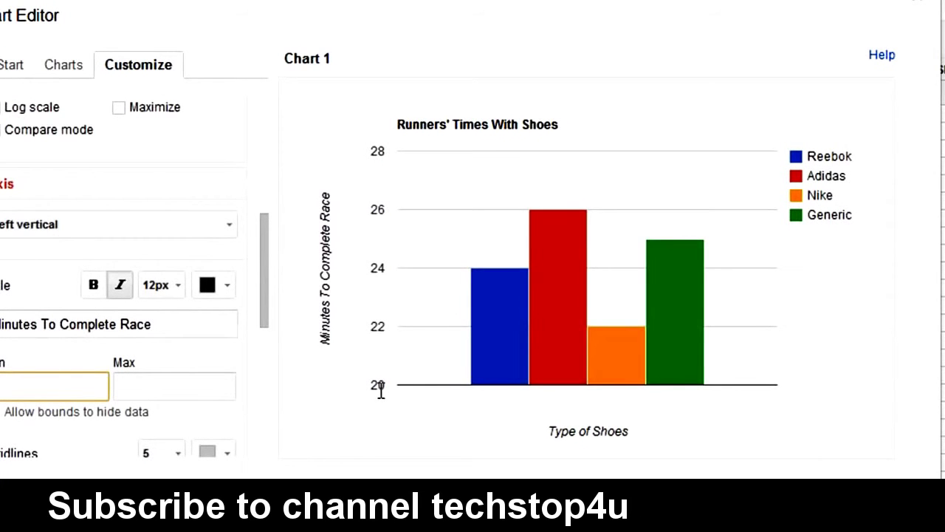
left_click(210, 389)
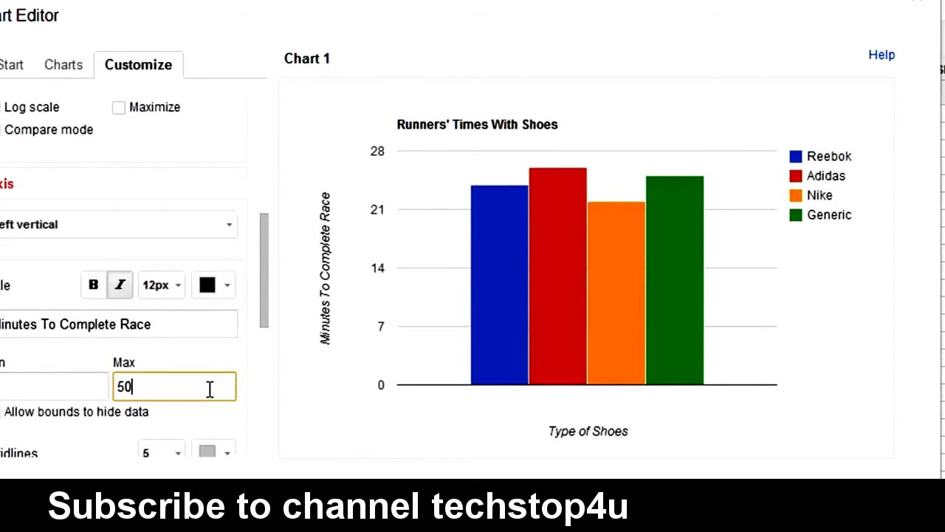
left_click(228, 352)
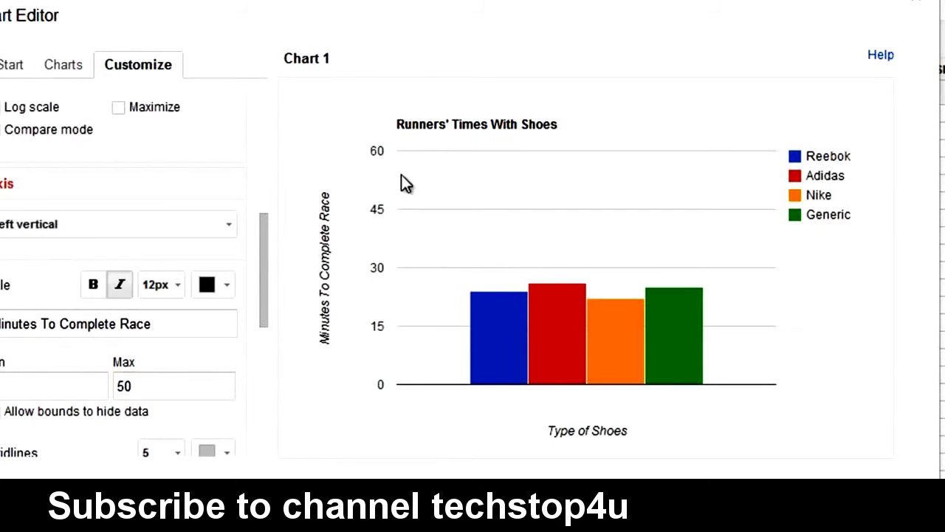
Step: Change the color of the Reebok column to light green
left_click(201, 389)
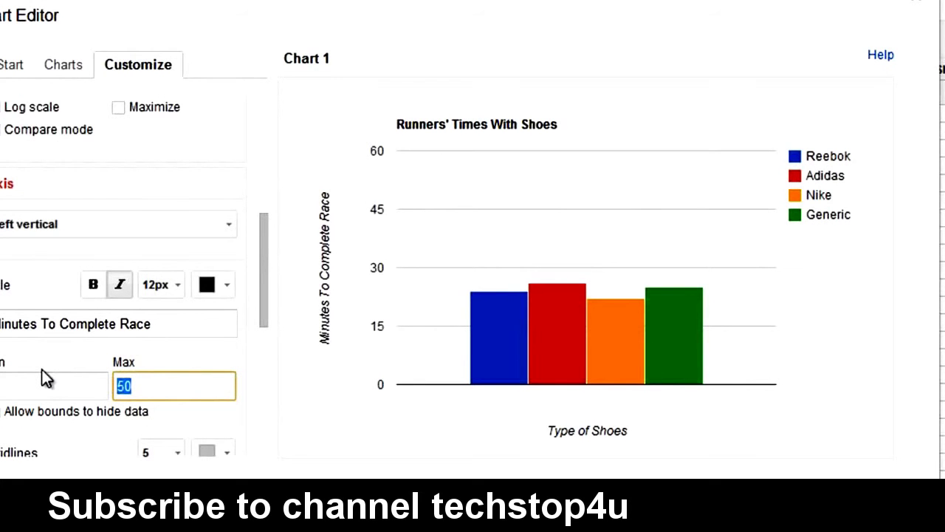
scroll(86, 374, "down", 5)
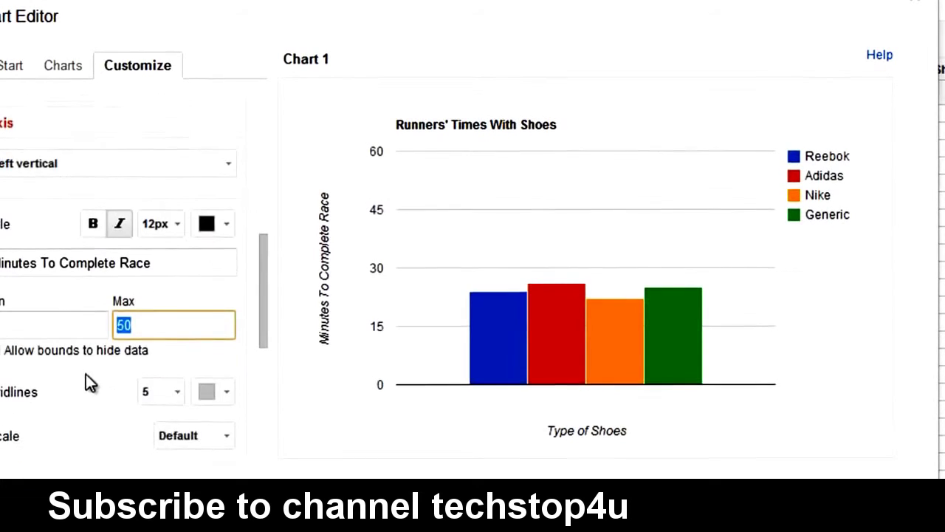
scroll(103, 252, "down", 5)
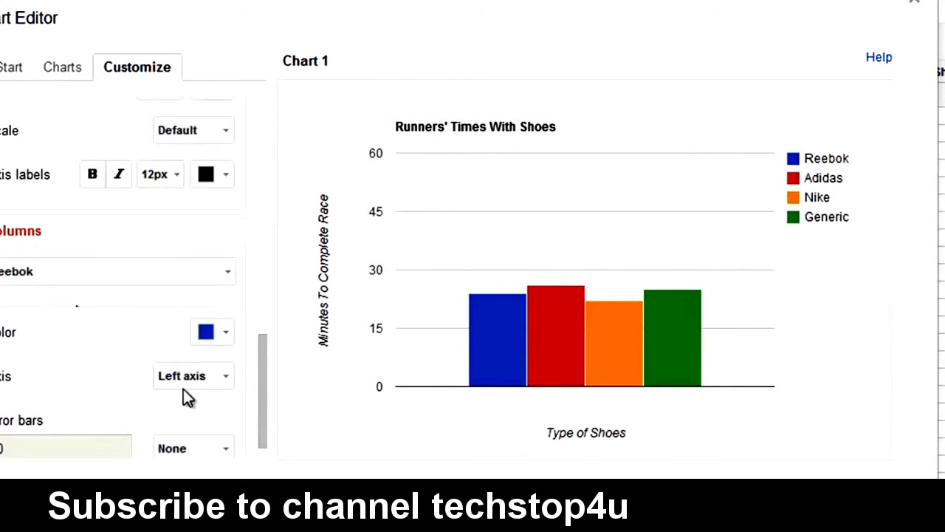
left_click(212, 331)
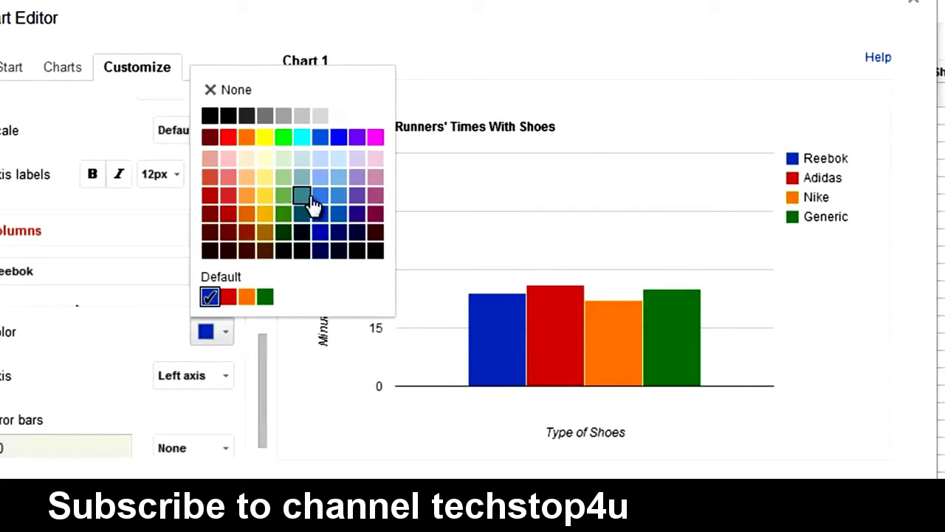
left_click(285, 197)
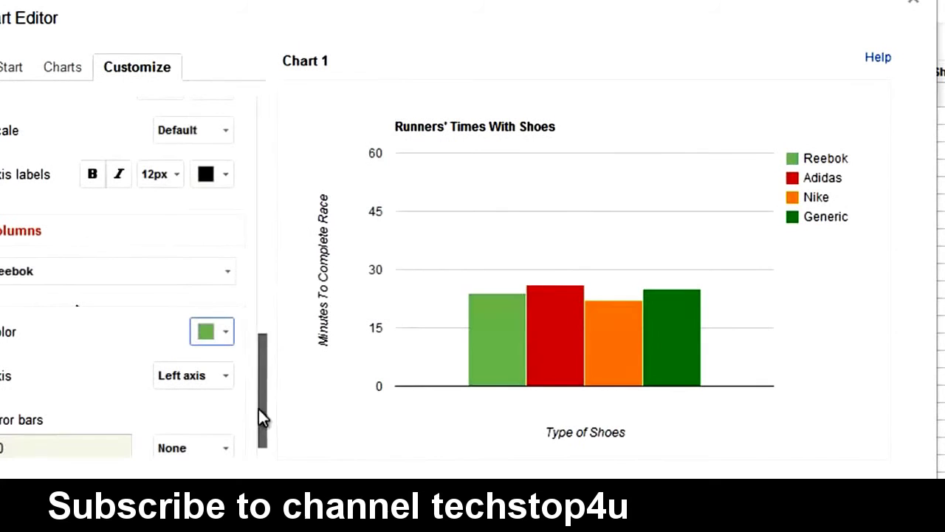
Step: Change the color of the Adidas column to dark blue
left_click(543, 343)
left_click(156, 272)
left_click(77, 344)
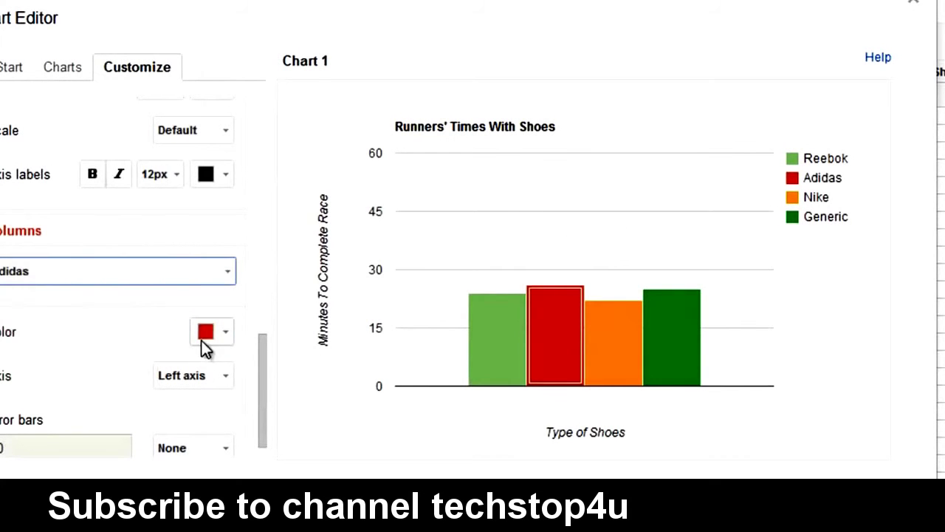
left_click(203, 336)
left_click(319, 214)
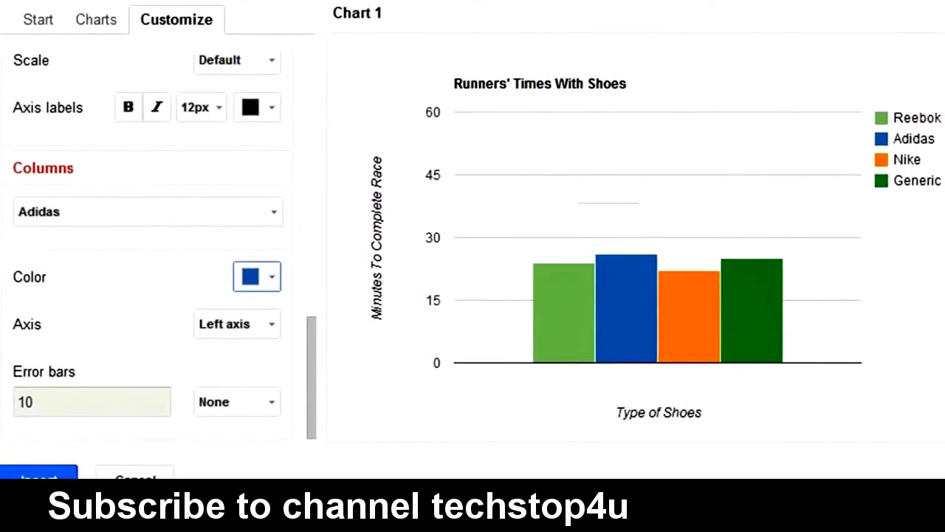
Step: Insert the finished chart into the sheet and move it over columns D to H
left_click(35, 486)
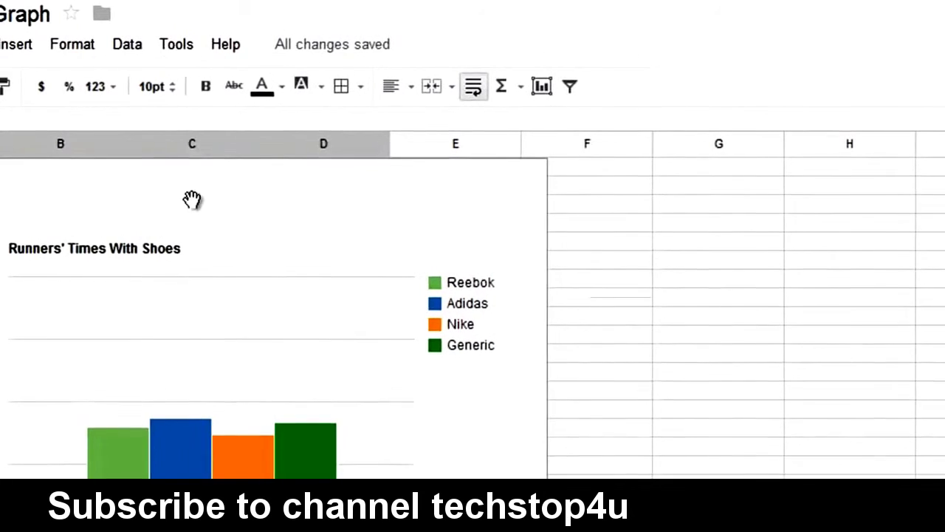
left_click_drag(192, 200, 543, 180)
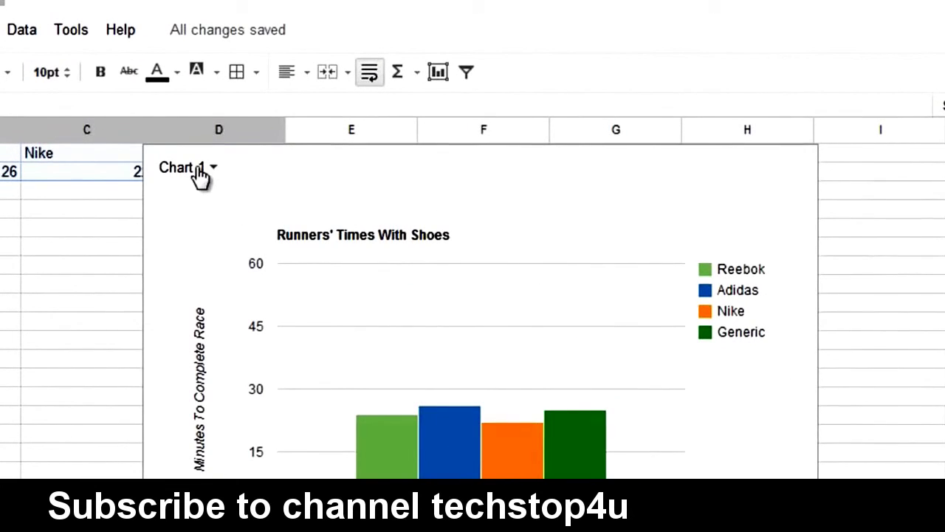
Step: Copy the runners' times chart and save it as an image
left_click(213, 169)
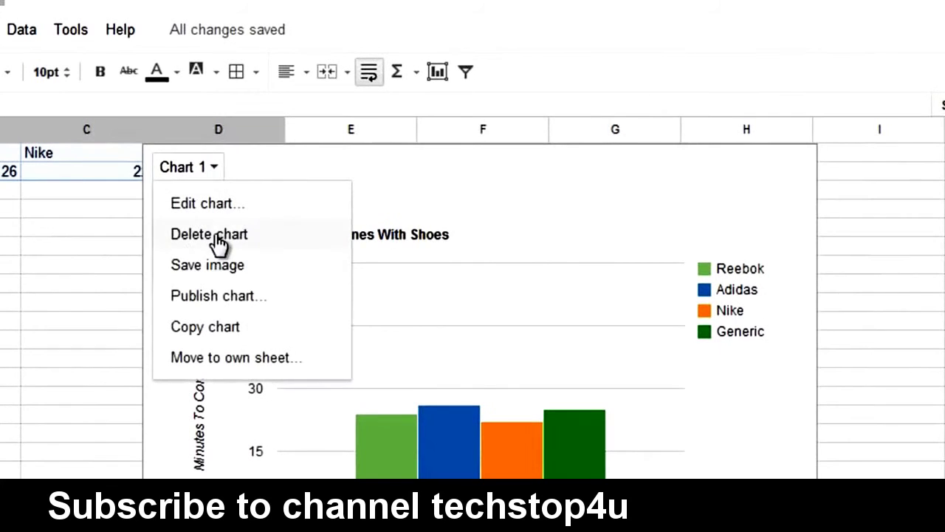
left_click(210, 330)
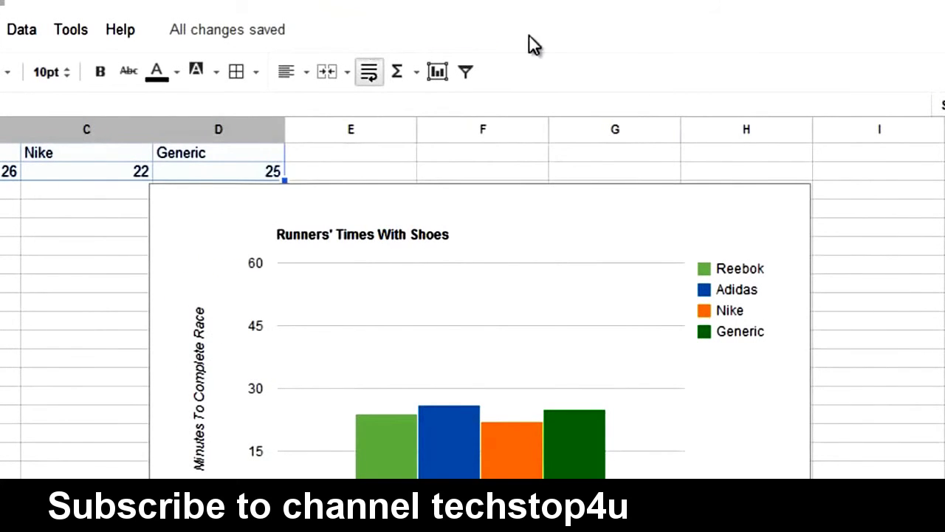
left_click(213, 169)
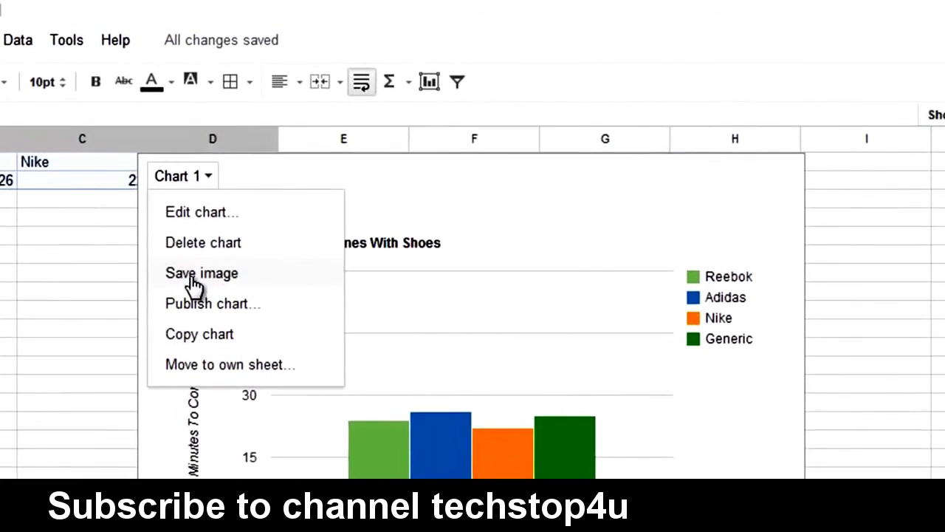
left_click(193, 271)
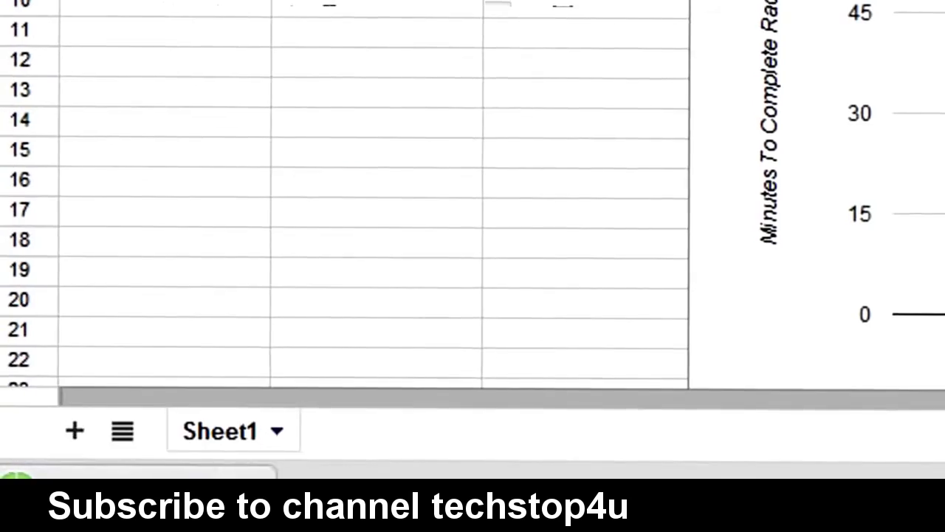